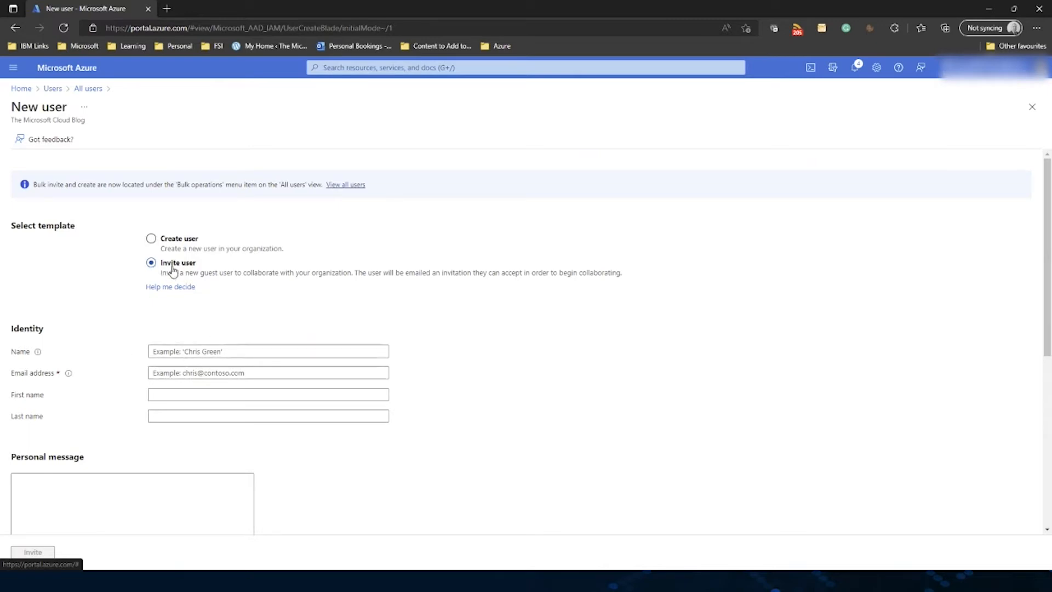
Fill in the guest's display name, email address and first name in the user invitation form
{"action": "left_click", "coordinate": [179, 352]}
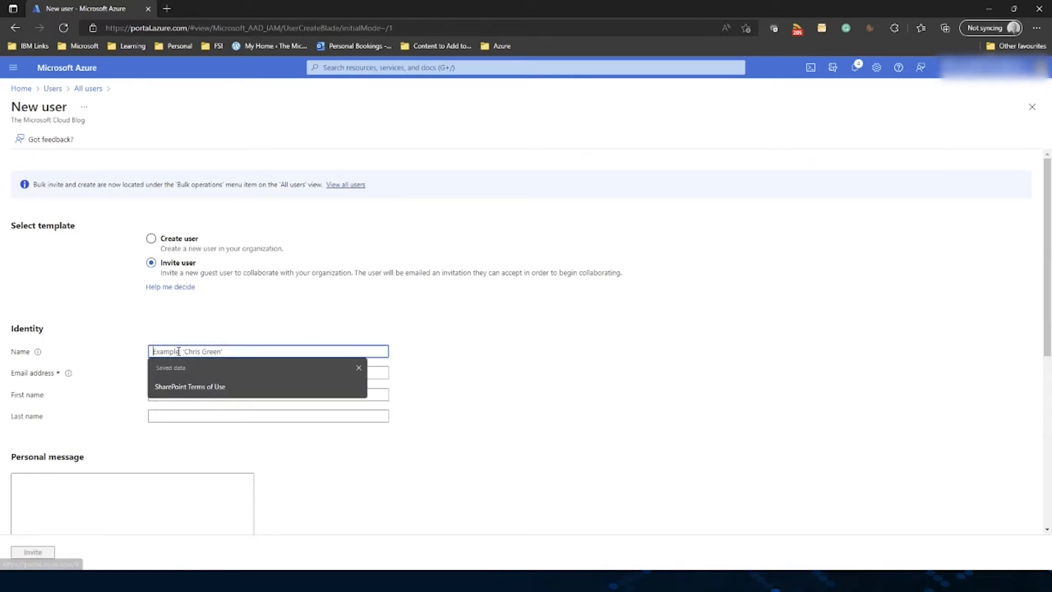
{"action": "type", "text": "Di"}
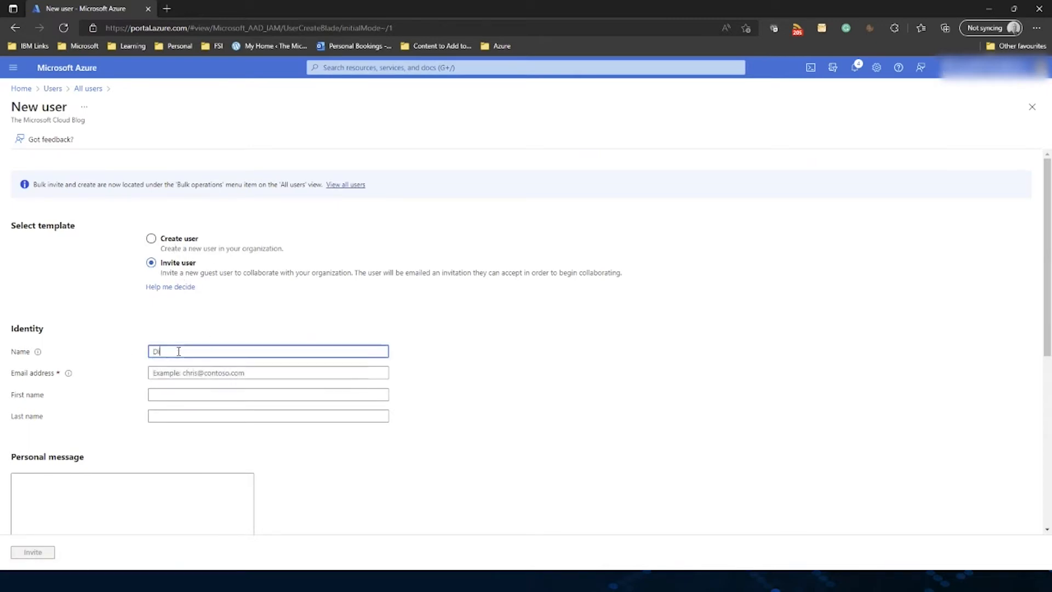
{"action": "type", "text": "ego"}
{"action": "key", "text": "alt+Tab"}
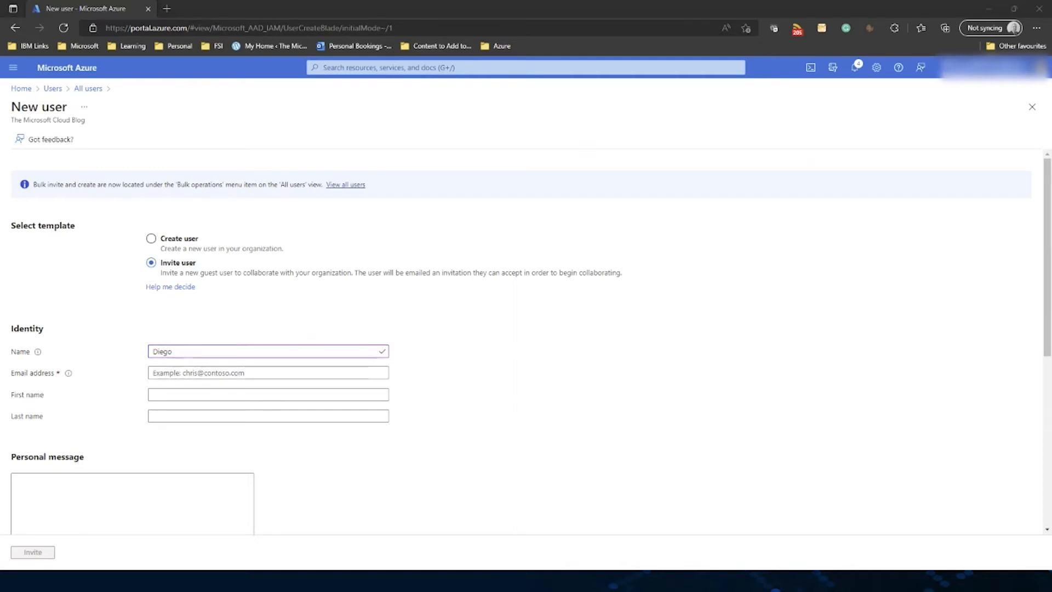
{"action": "left_click", "coordinate": [167, 375]}
{"action": "key", "text": "ctrl+v"}
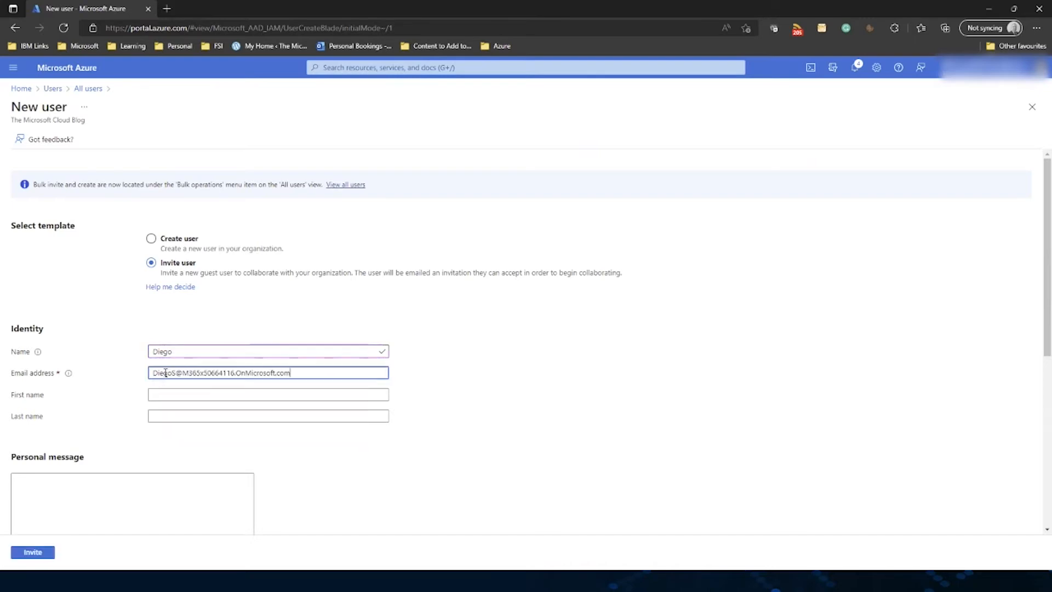
{"action": "left_click", "coordinate": [185, 396]}
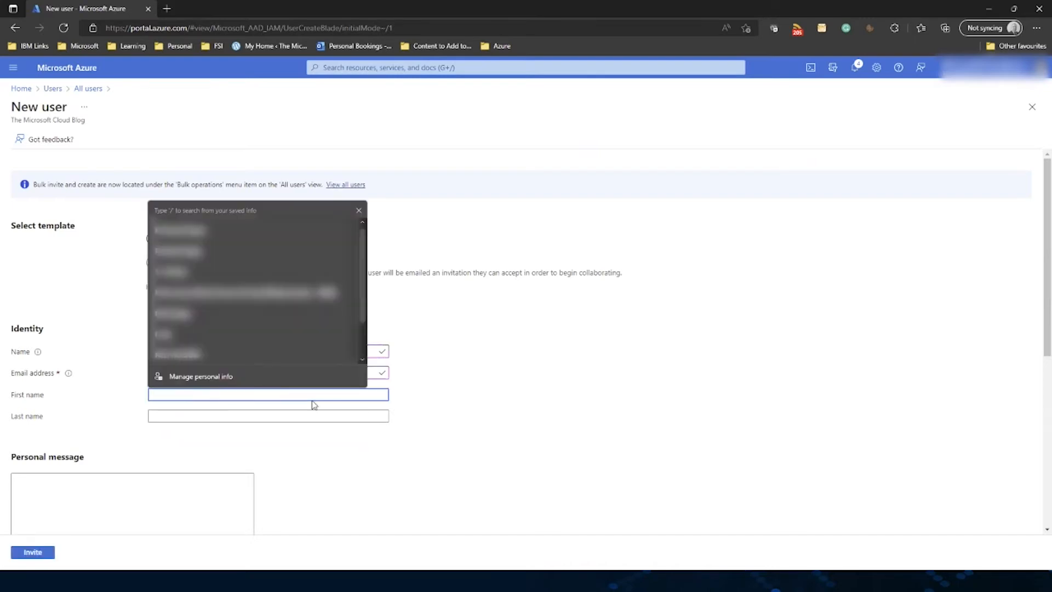
{"action": "type", "text": "Diego"}
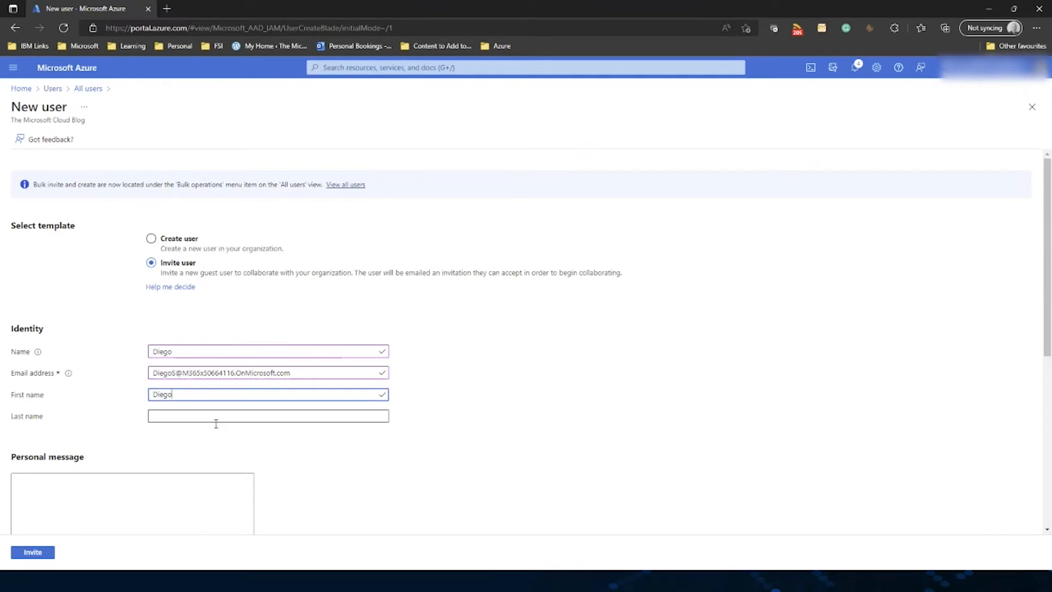
Add the personal message "Please accept this invite" to the guest invitation
{"action": "left_click", "coordinate": [182, 487]}
{"action": "scroll", "coordinate": [194, 478], "scroll_direction": "down", "scroll_amount": 2}
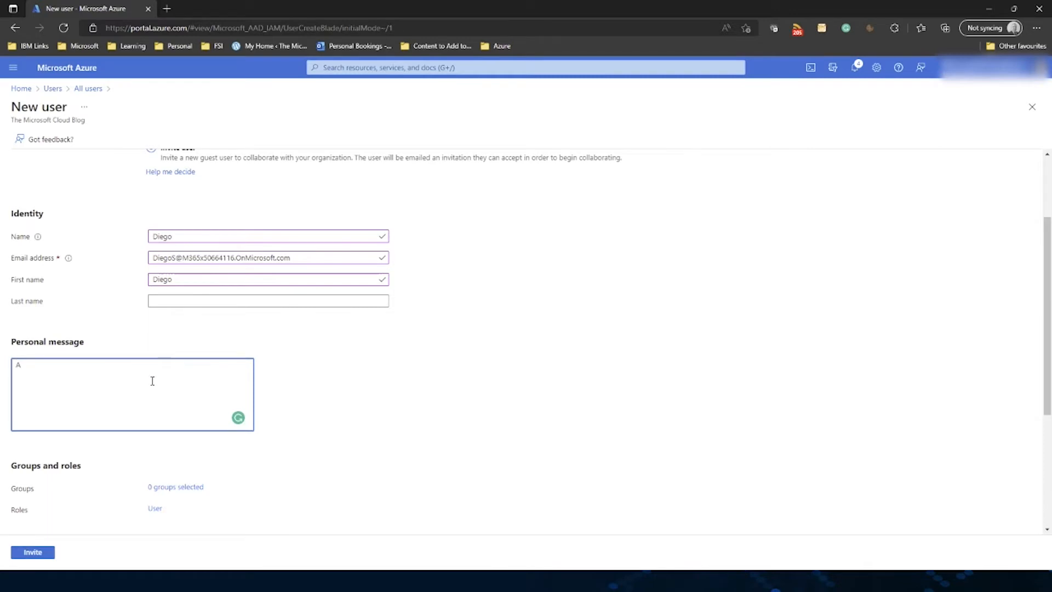
{"action": "type", "text": "e accept this invite"}
Set the guest's usage location to United Kingdom and send the invitation
{"action": "scroll", "coordinate": [383, 493], "scroll_direction": "down", "scroll_amount": 2}
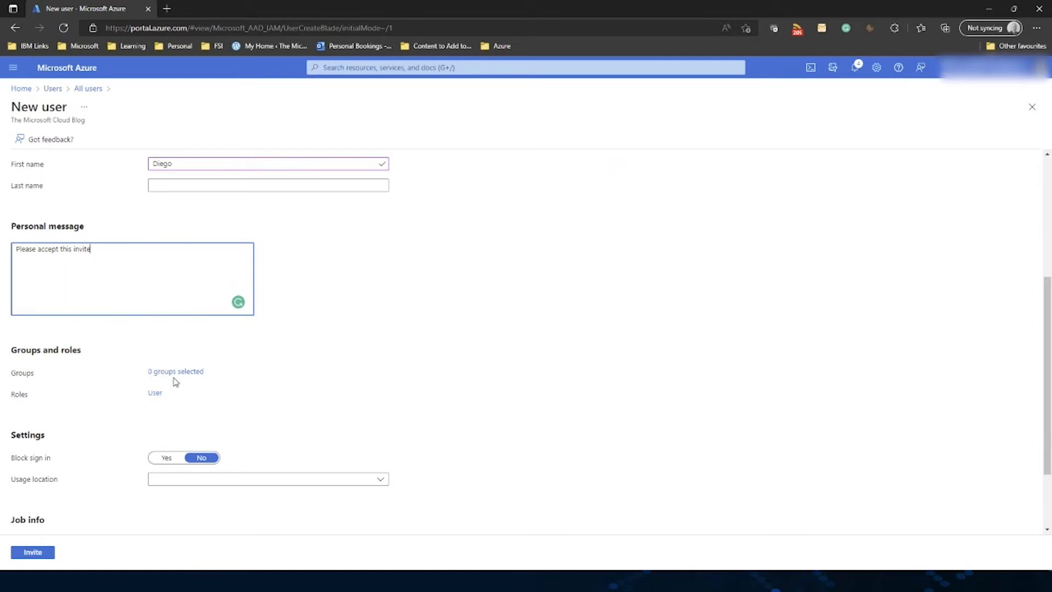
{"action": "scroll", "coordinate": [278, 407], "scroll_direction": "down", "scroll_amount": 1}
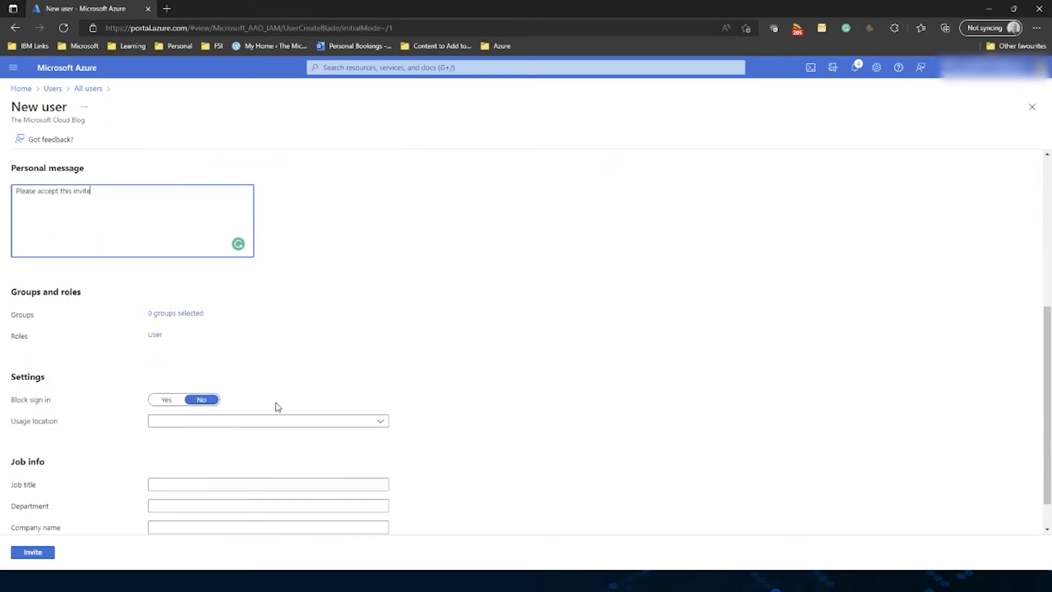
{"action": "scroll", "coordinate": [106, 408], "scroll_direction": "down", "scroll_amount": 1}
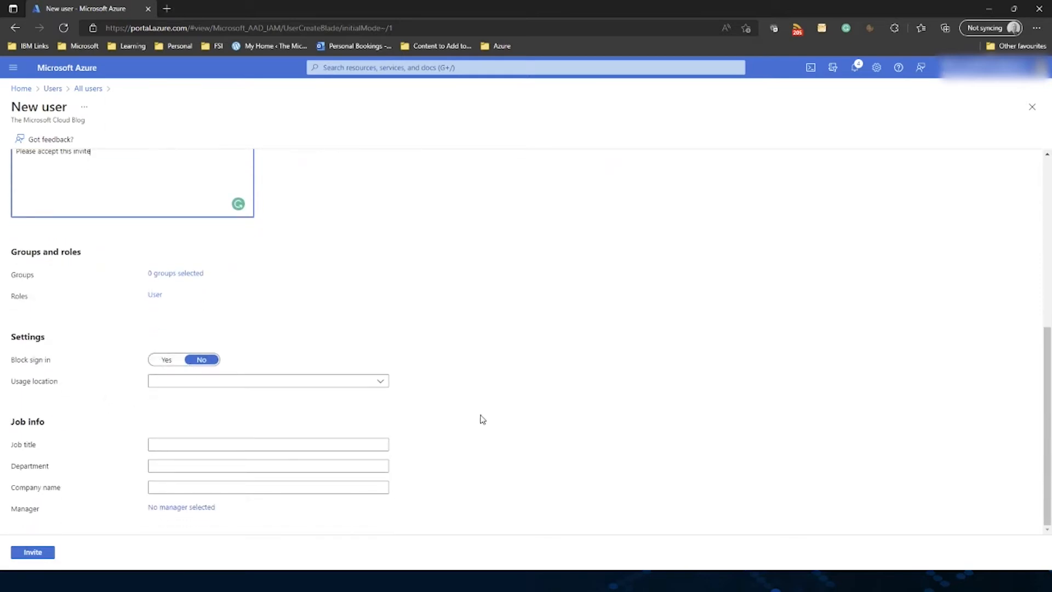
{"action": "left_click", "coordinate": [381, 382]}
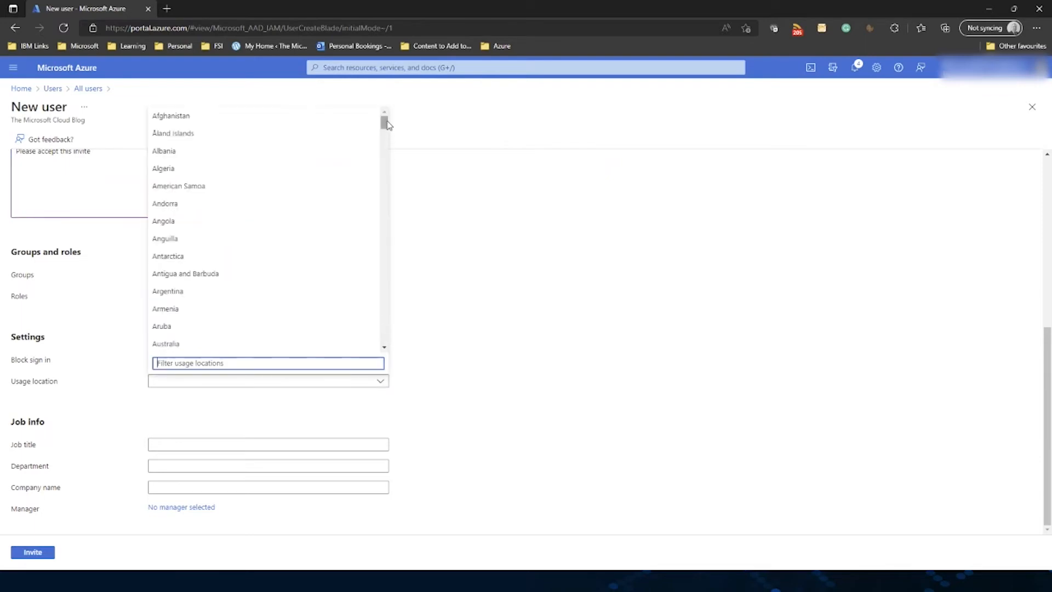
{"action": "left_click_drag", "start_coordinate": [383, 122], "coordinate": [373, 361]}
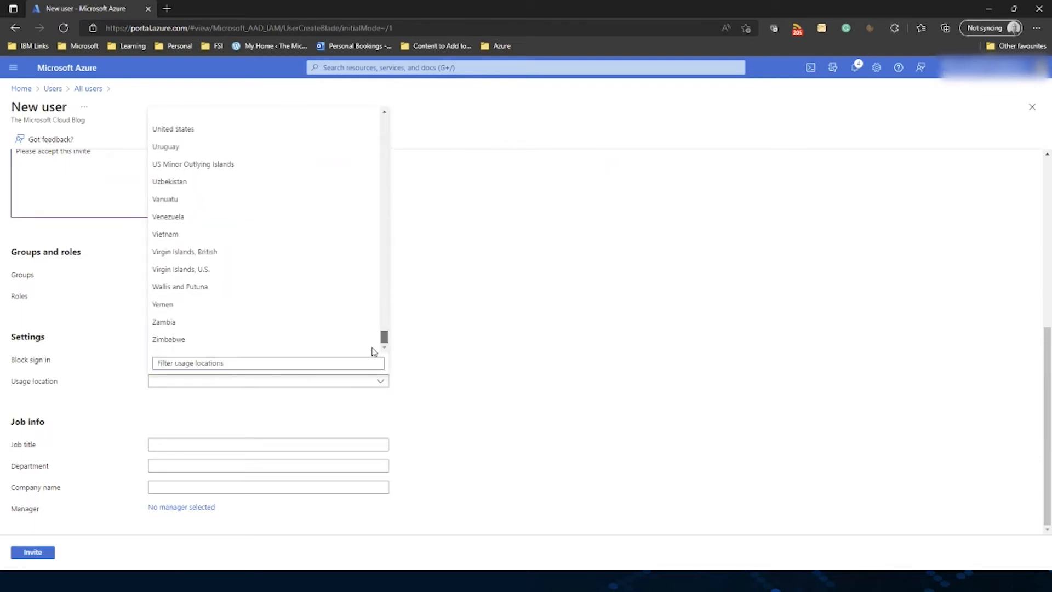
{"action": "scroll", "coordinate": [256, 265], "scroll_direction": "up", "scroll_amount": 3}
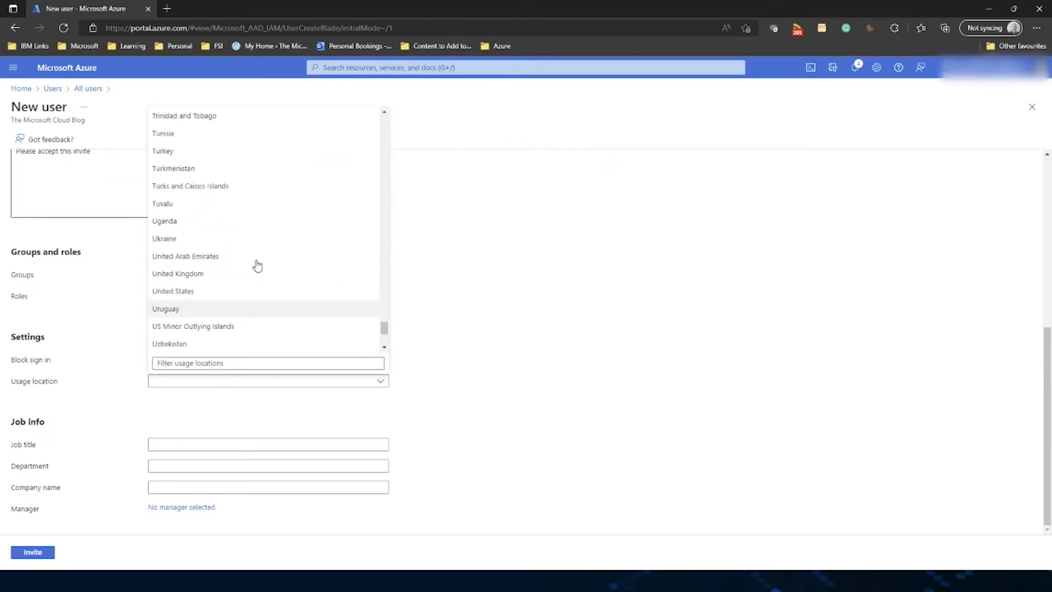
{"action": "left_click", "coordinate": [216, 274]}
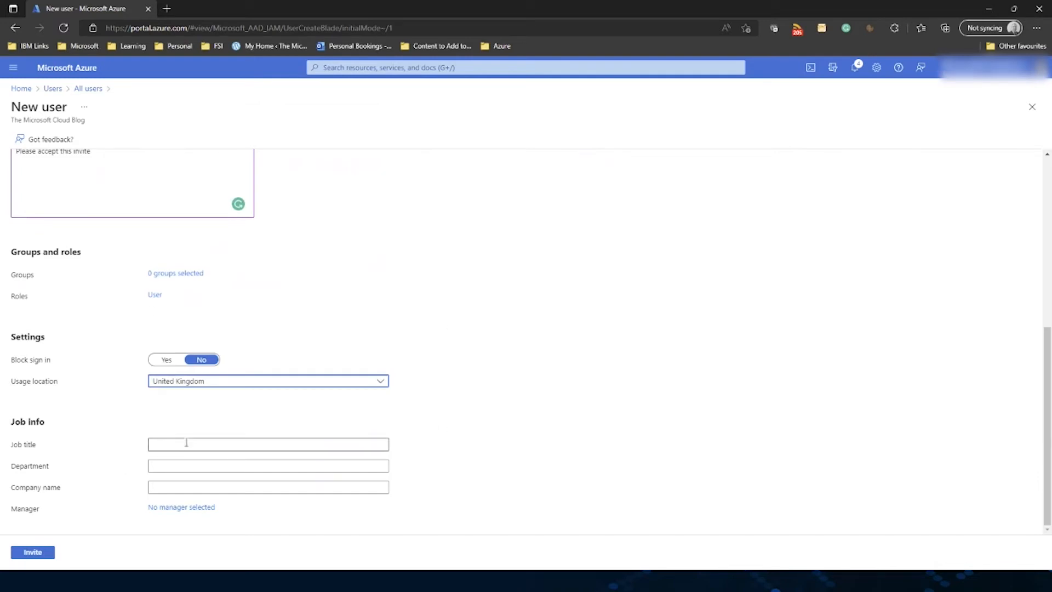
{"action": "left_click", "coordinate": [37, 557]}
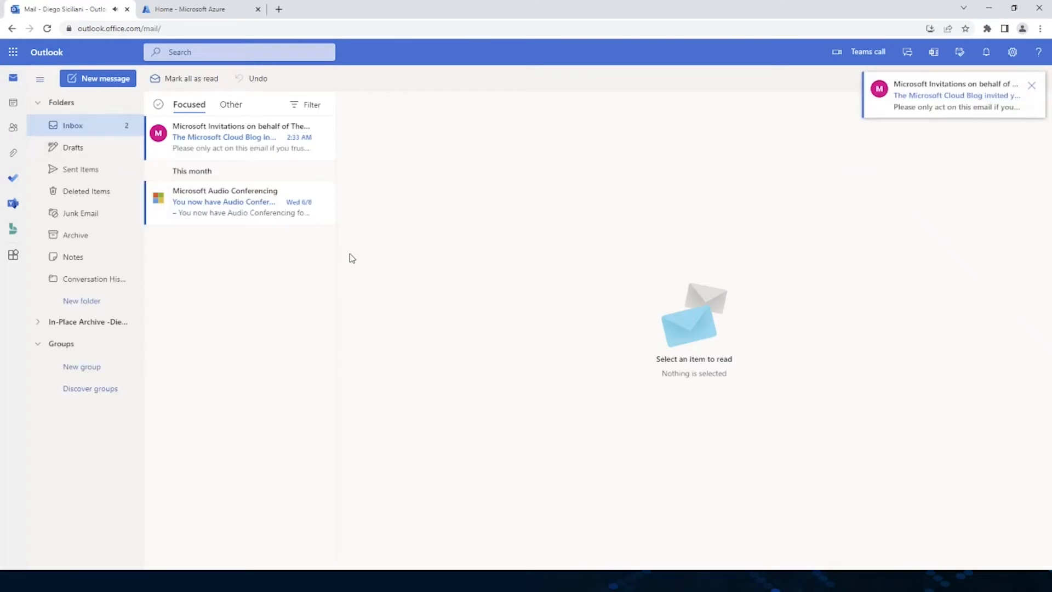
In the guest's Outlook mailbox, open The Microsoft Cloud Blog invitation, accept it and grant the requested permissions
{"action": "left_click", "coordinate": [242, 143]}
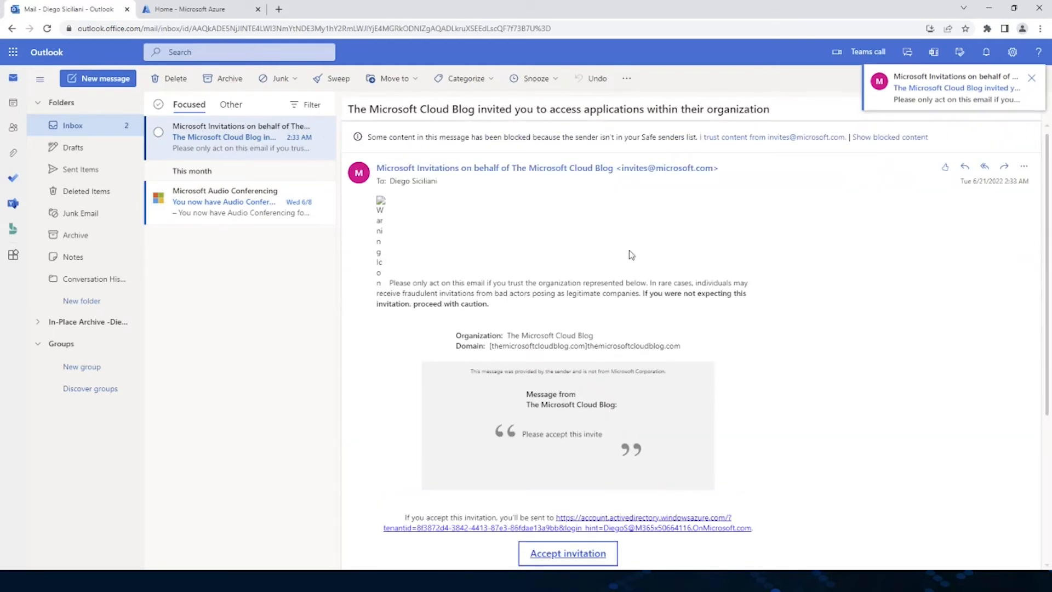
{"action": "scroll", "coordinate": [682, 277], "scroll_direction": "down", "scroll_amount": 2}
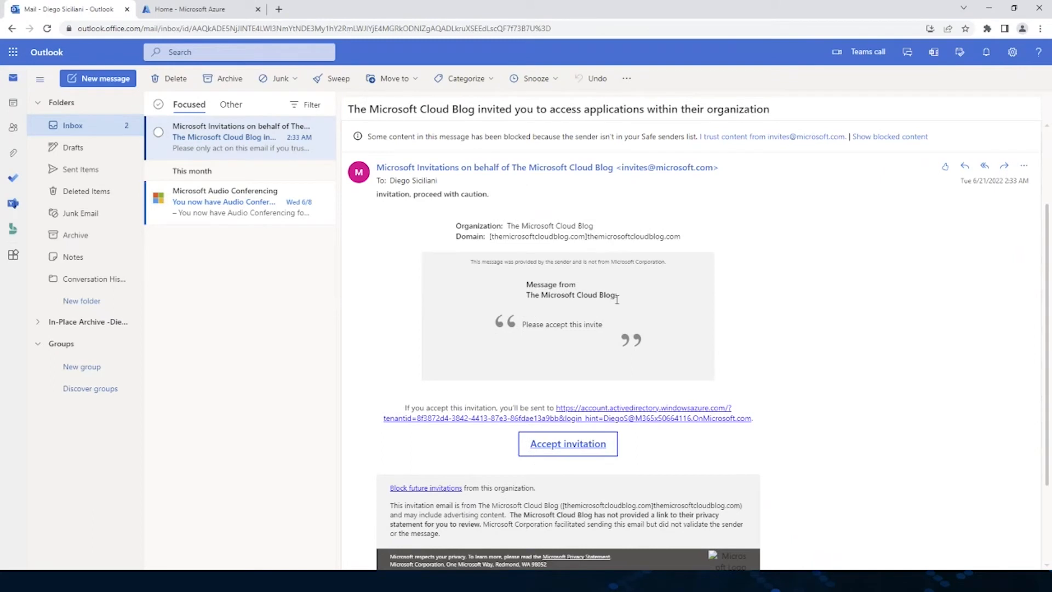
{"action": "left_click", "coordinate": [560, 450]}
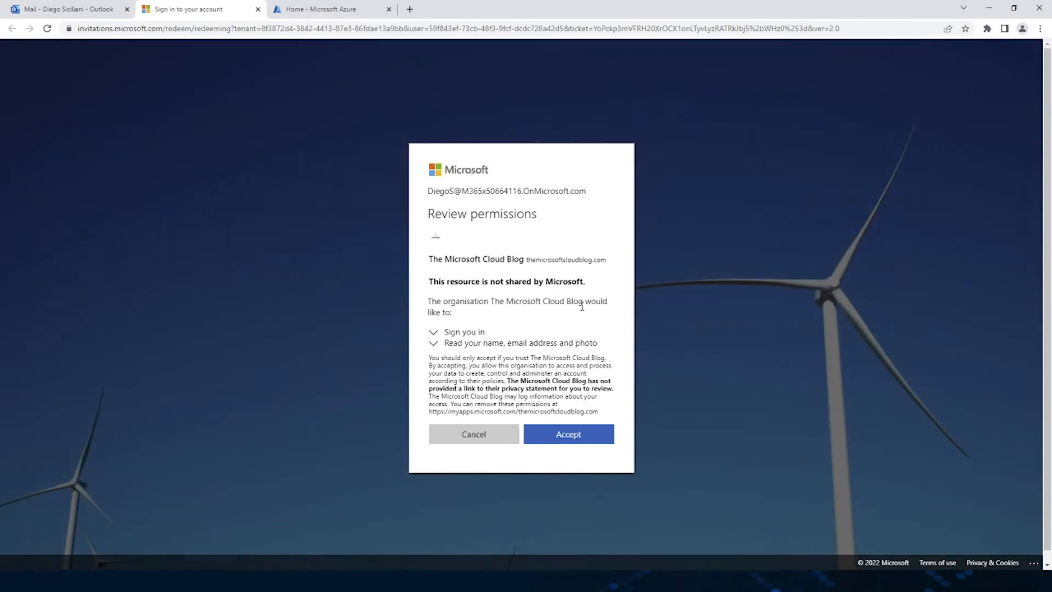
{"action": "left_click", "coordinate": [568, 434]}
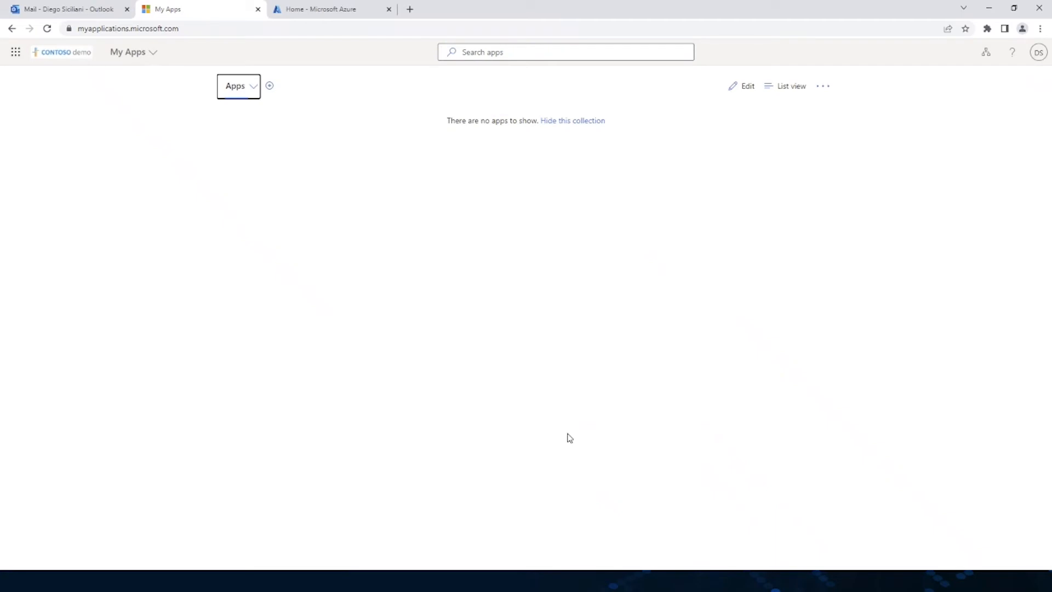
In the guest's Azure portal session, switch the directory from Contoso to The Microsoft Cloud Blog
{"action": "left_click", "coordinate": [312, 9]}
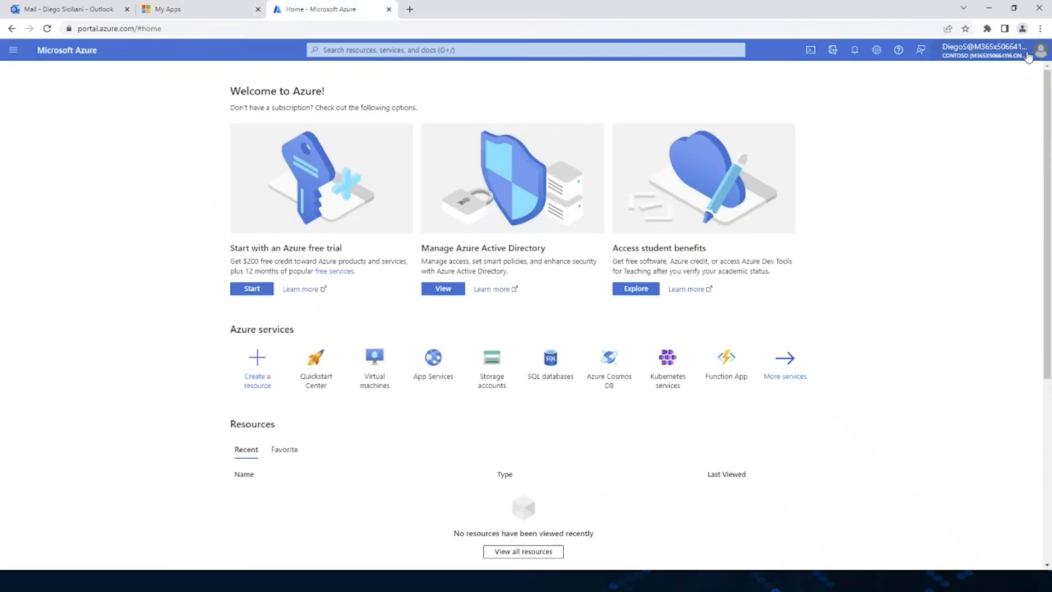
{"action": "left_click", "coordinate": [1028, 55]}
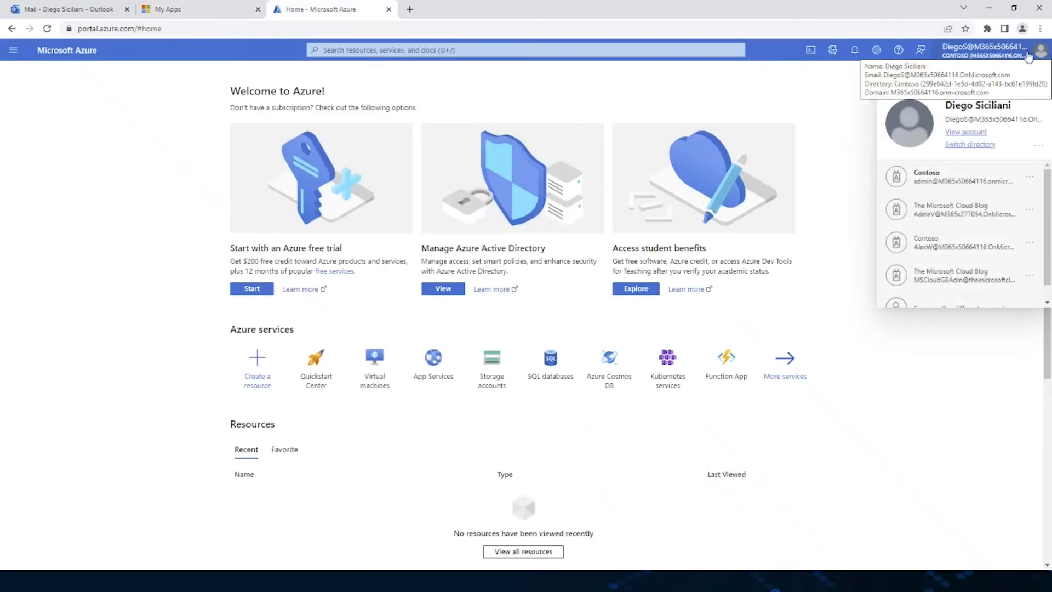
{"action": "left_click", "coordinate": [964, 145]}
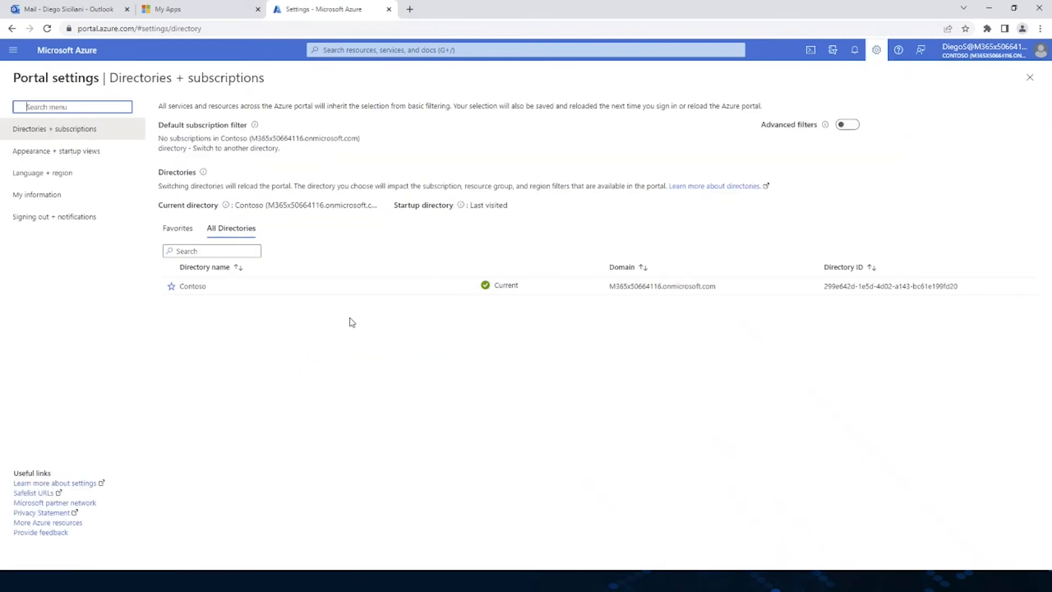
{"action": "left_click", "coordinate": [376, 380]}
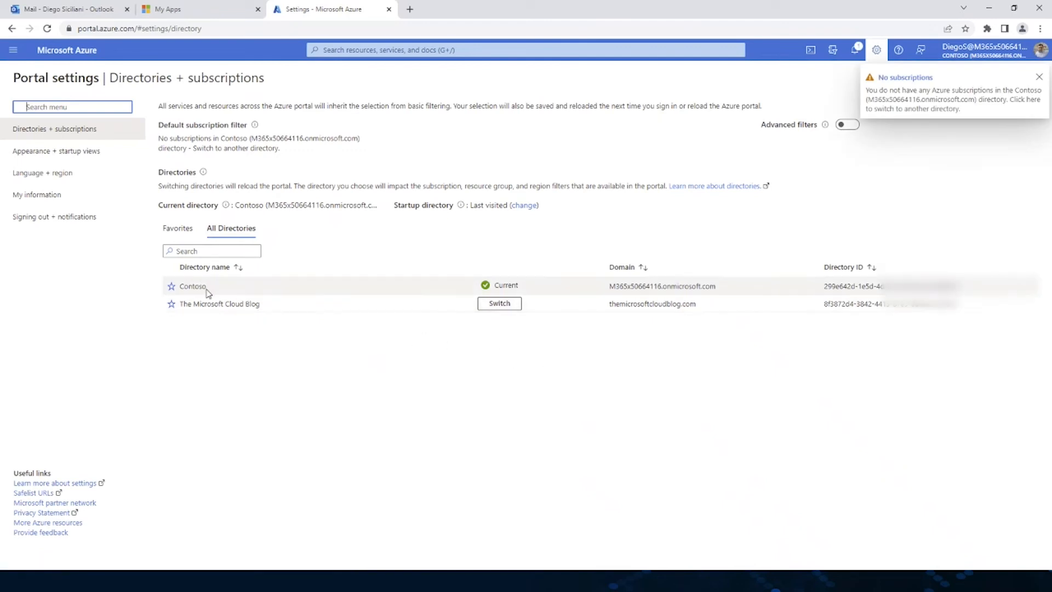
{"action": "left_click", "coordinate": [495, 307]}
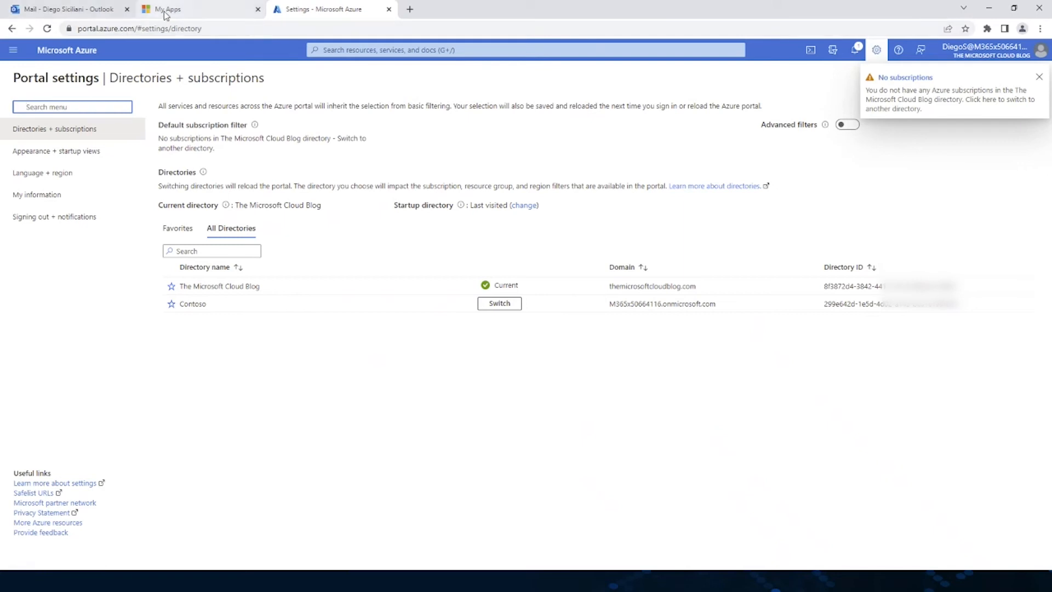
Return to the administrator's Azure portal, reload the All users list and search for the invited guest by first name
{"action": "left_click", "coordinate": [989, 10]}
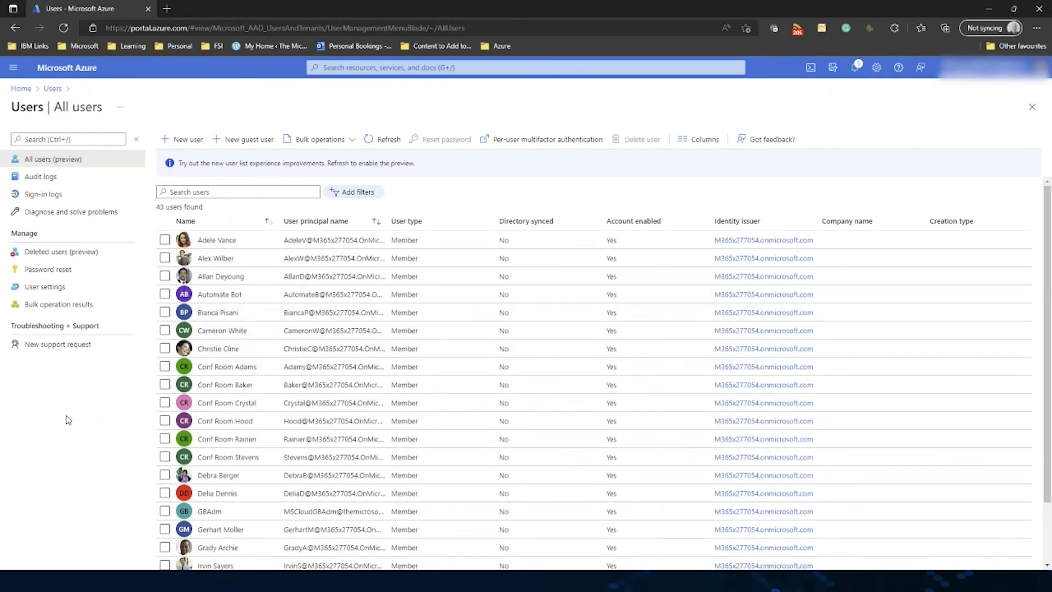
{"action": "key", "text": "F5"}
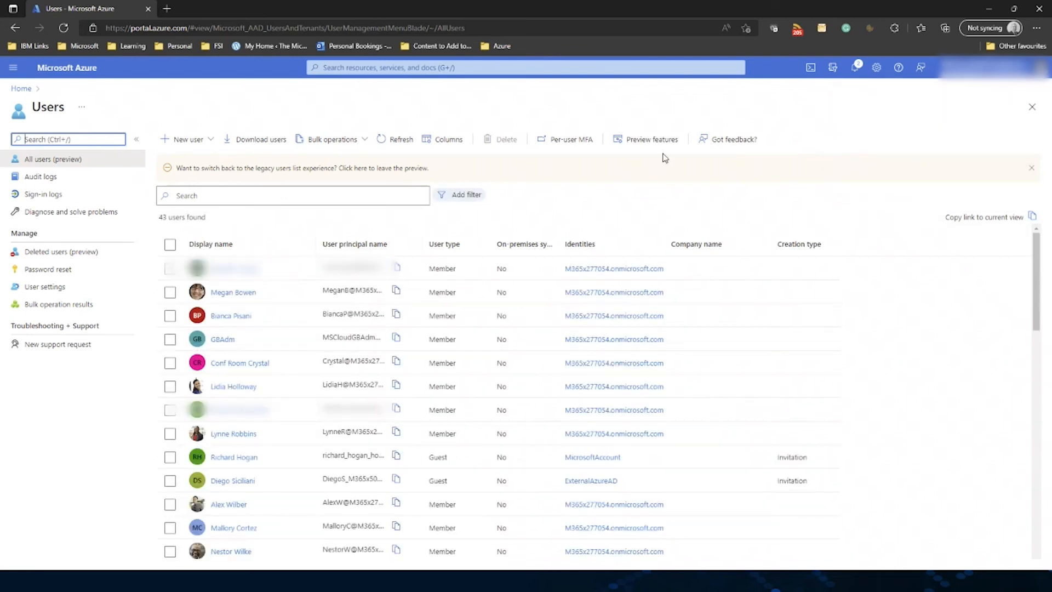
{"action": "left_click", "coordinate": [245, 197]}
{"action": "type", "text": "Die"}
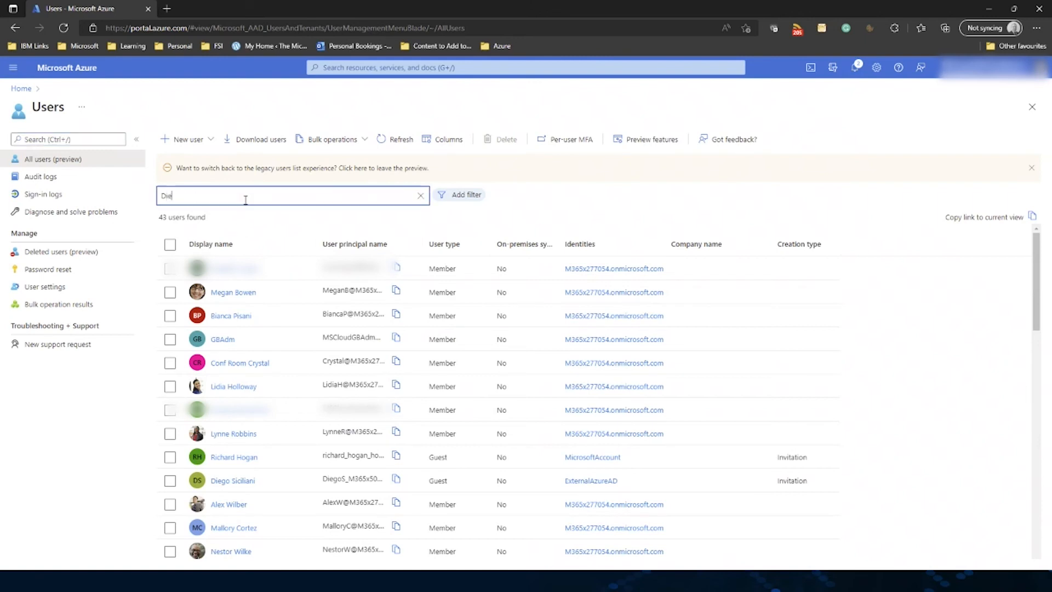
{"action": "type", "text": "go"}
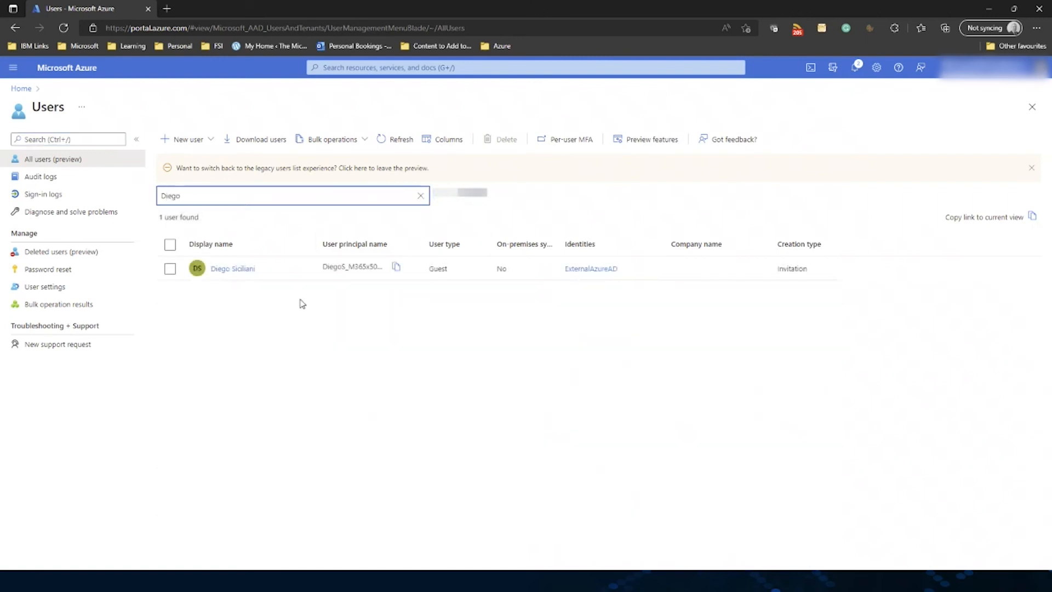